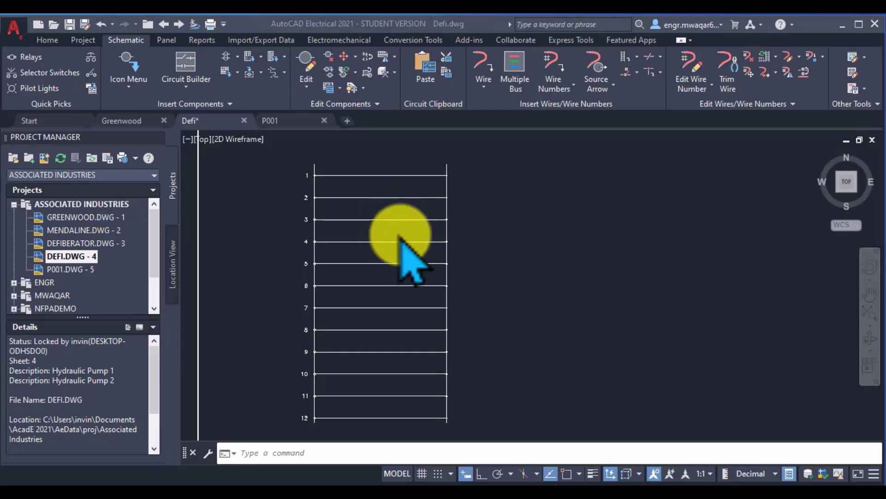
# Pick the ladder's rails and its first three rungs one by one
pyautogui.click(447, 167)
pyautogui.click(312, 172)
pyautogui.click(313, 171)
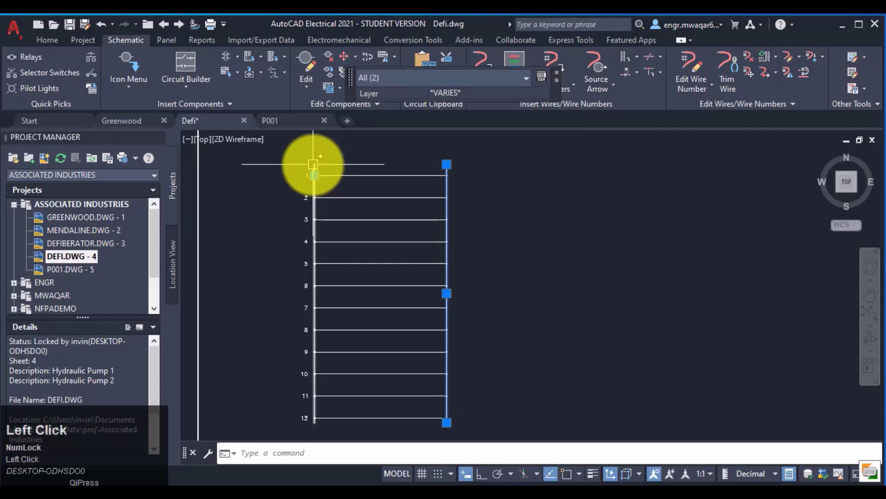
pyautogui.moveTo(314, 164)
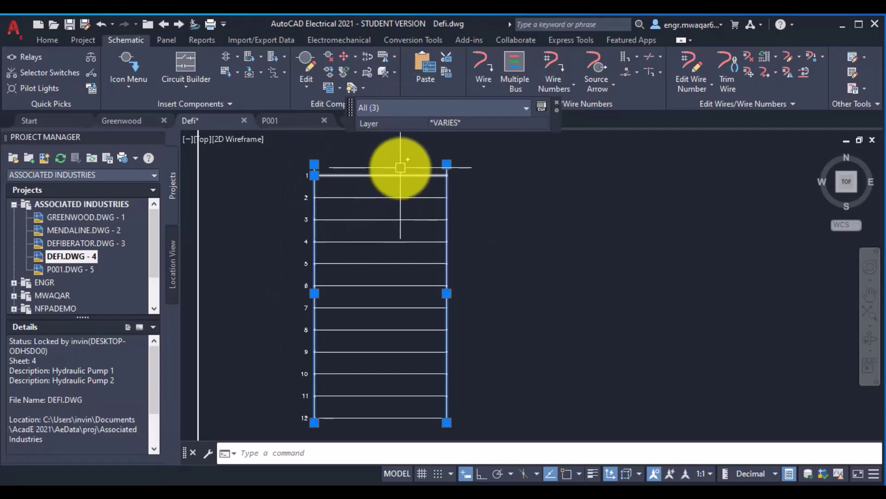
pyautogui.press('Escape')
pyautogui.click(388, 174)
pyautogui.click(385, 197)
pyautogui.click(383, 219)
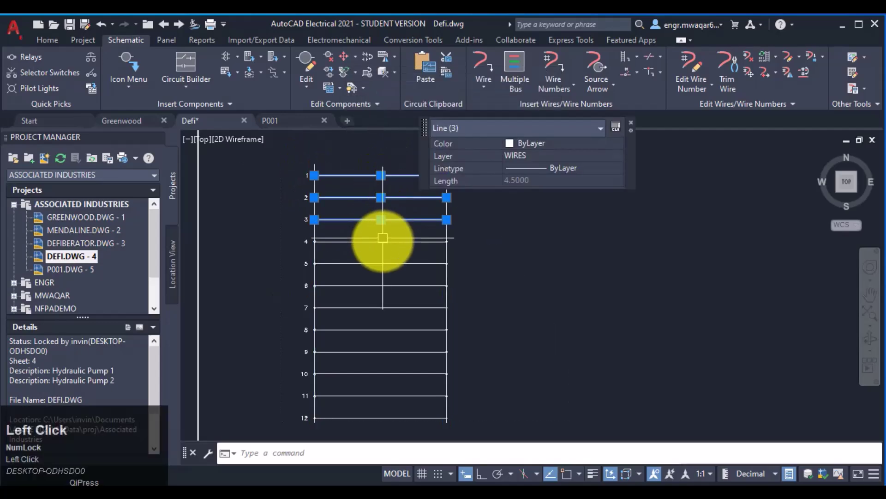
# Crossing-select all 50 ladder objects, delete them, and show the classic menu bar
pyautogui.click(469, 153)
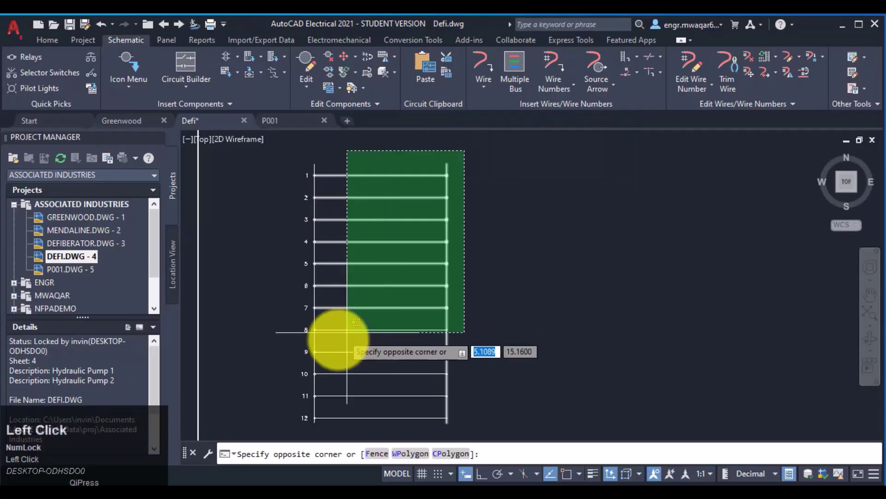
pyautogui.click(280, 418)
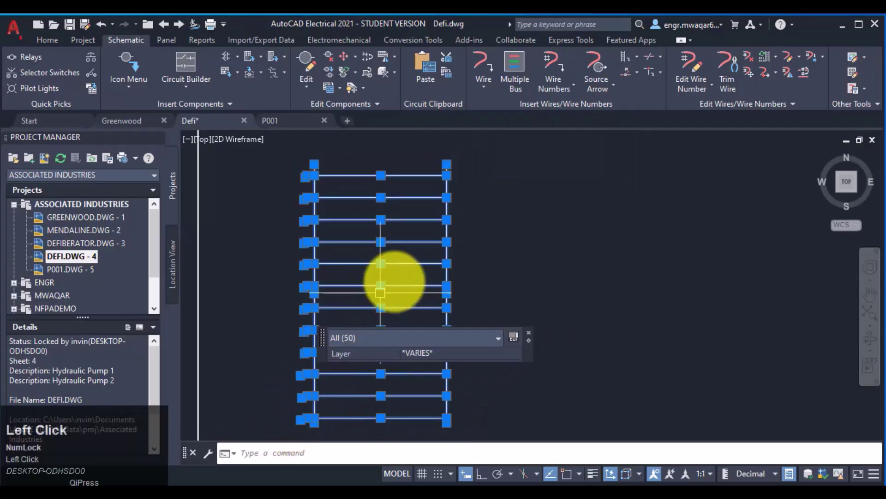
pyautogui.press('Delete')
pyautogui.click(223, 24)
pyautogui.click(266, 325)
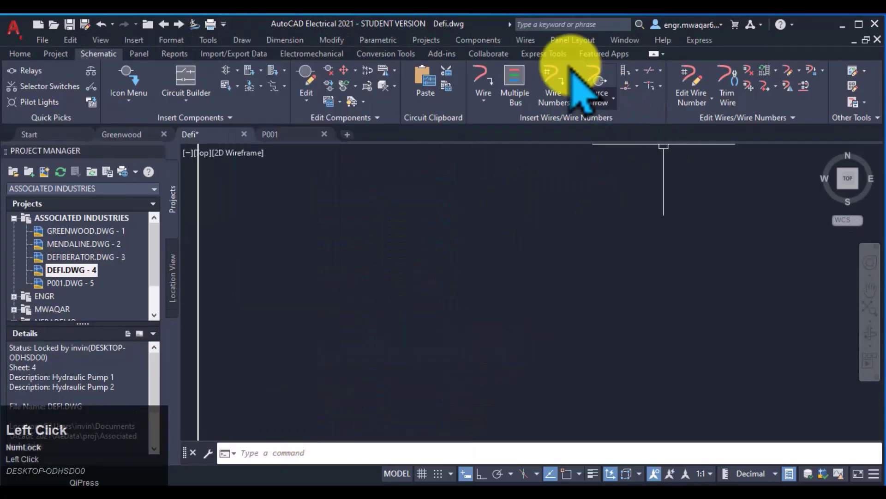
pyautogui.click(526, 40)
pyautogui.moveTo(552, 209)
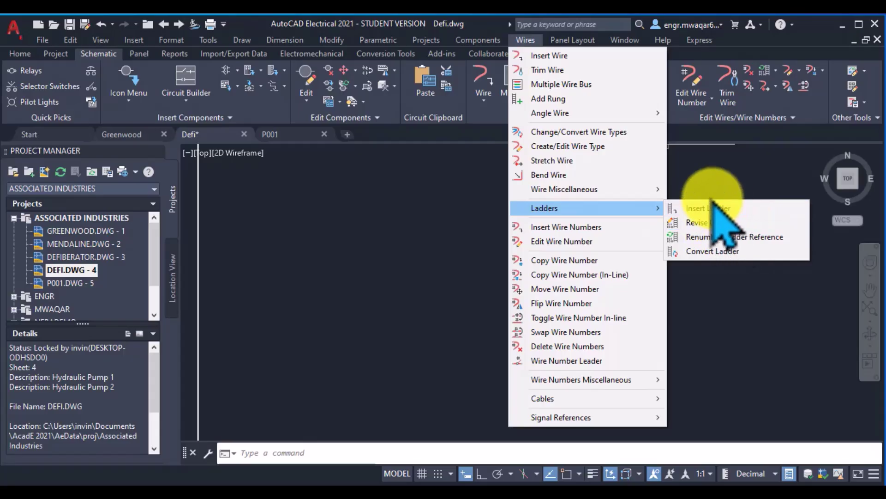
pyautogui.press('Escape')
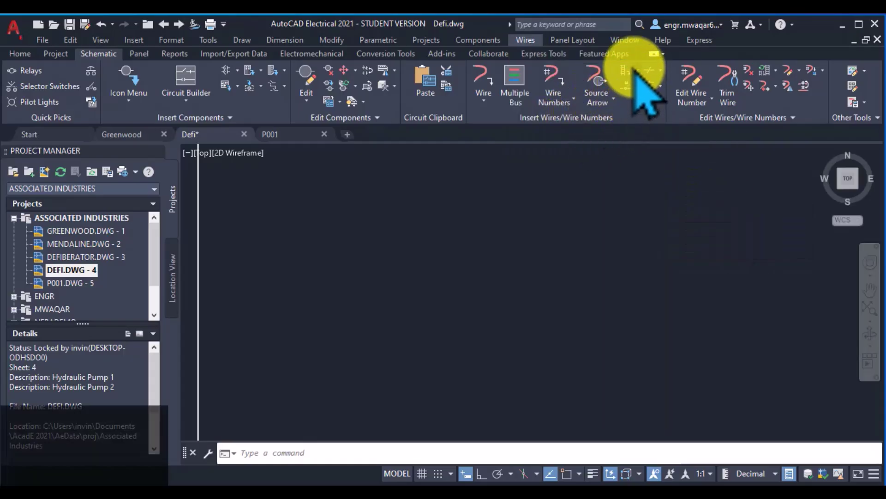
pyautogui.click(636, 70)
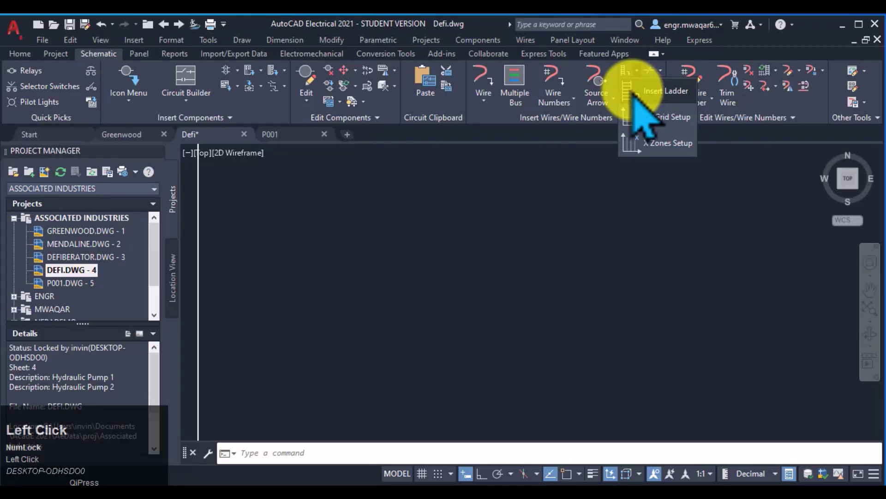
pyautogui.click(301, 452)
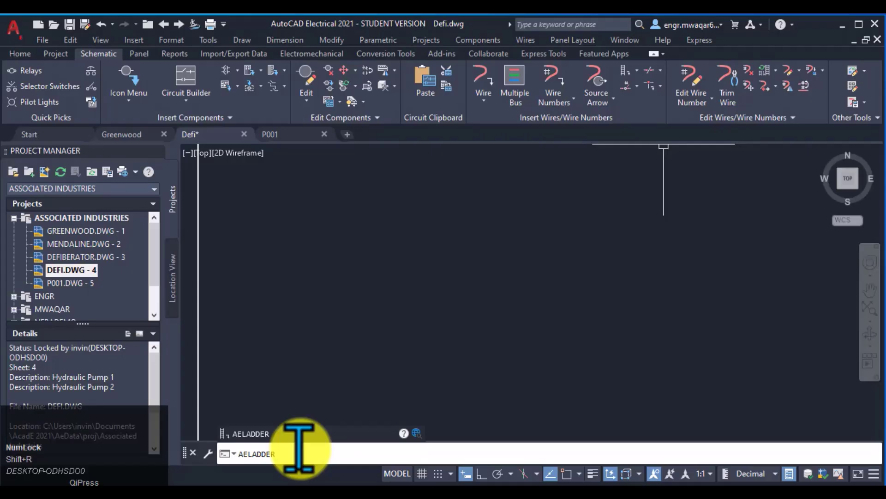
pyautogui.press('Escape')
pyautogui.click(223, 24)
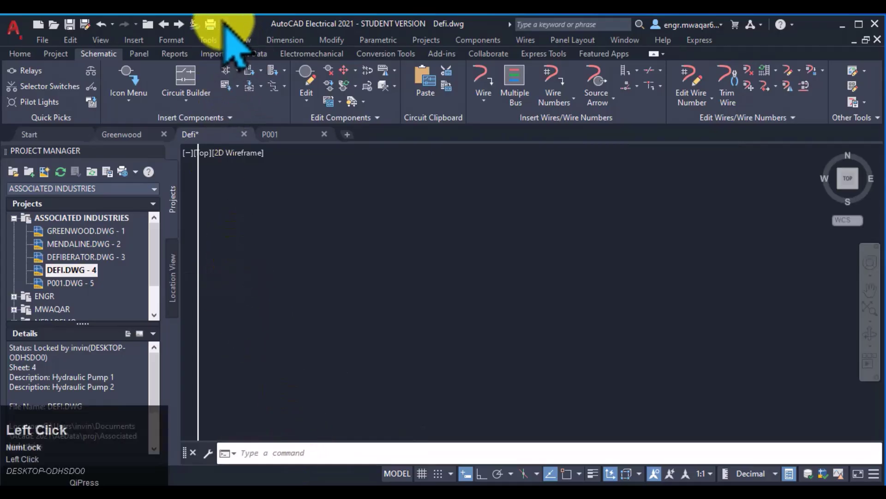
# Hide the classic menu bar and open the Properties options for DEFI.DWG in the Project Manager
pyautogui.click(258, 324)
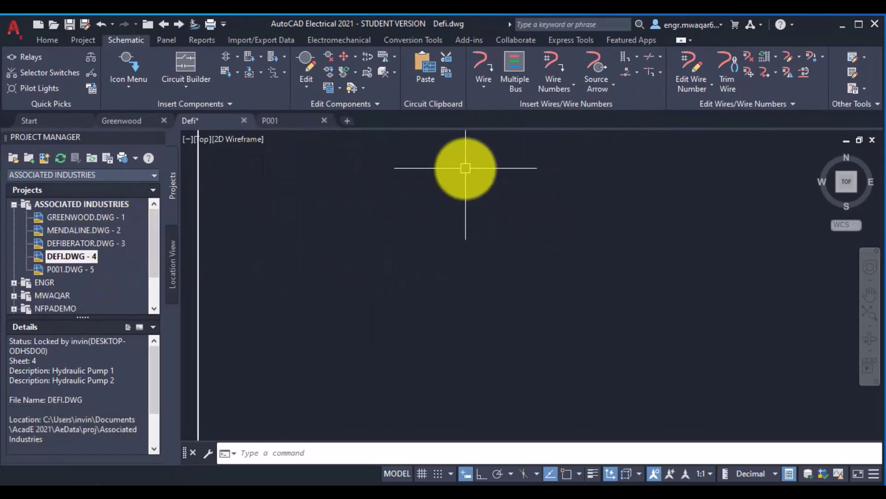
pyautogui.rightClick(82, 258)
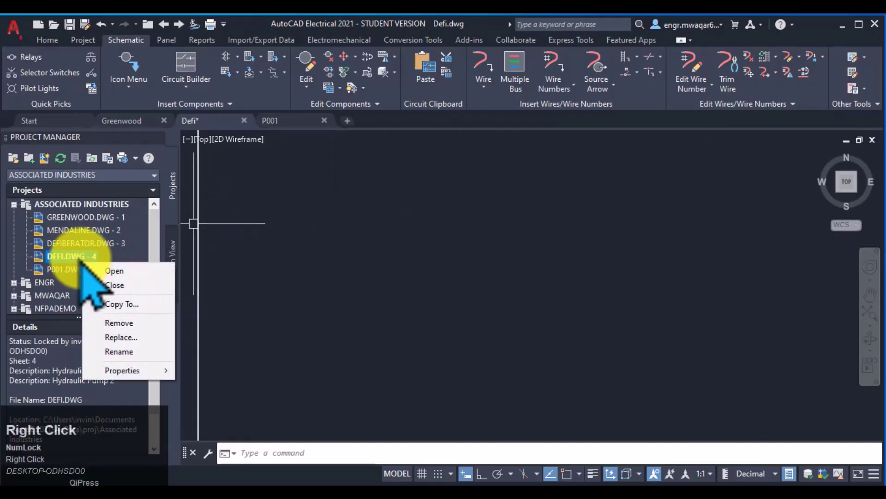
pyautogui.rightClick(78, 255)
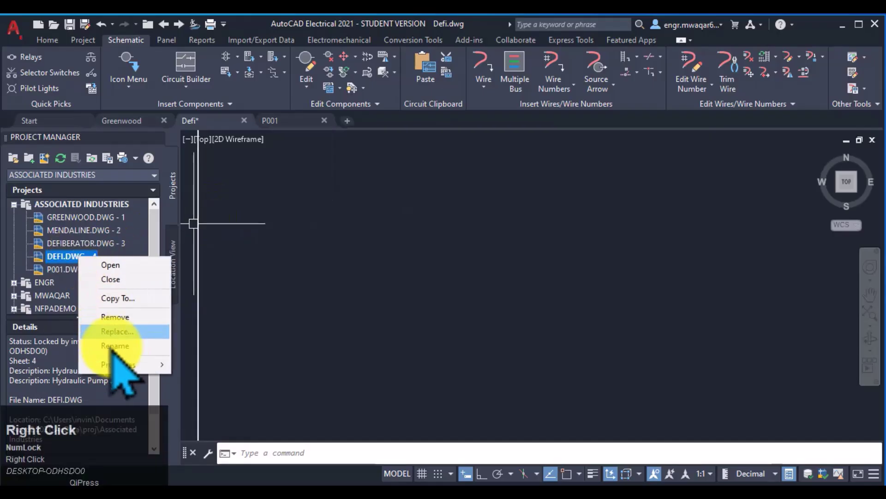
pyautogui.click(118, 364)
# Open Drawing Properties for DEFI.DWG and view its Drawing Format settings
pyautogui.click(203, 364)
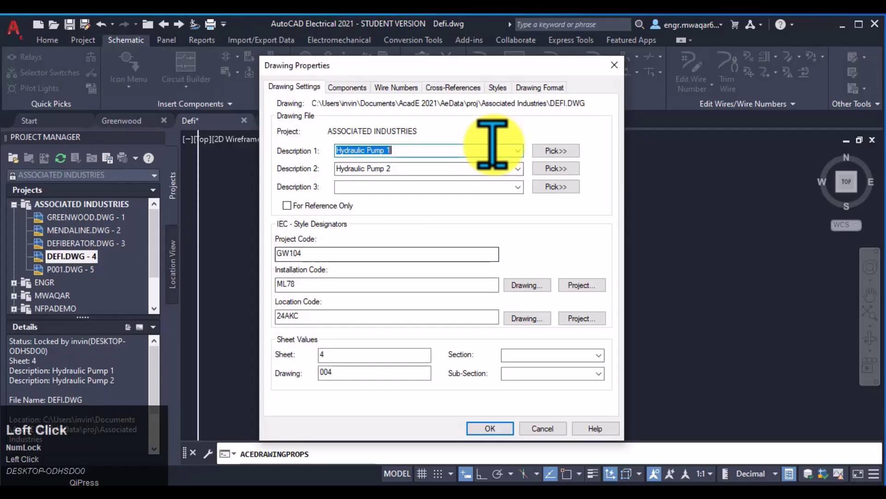
pyautogui.click(540, 87)
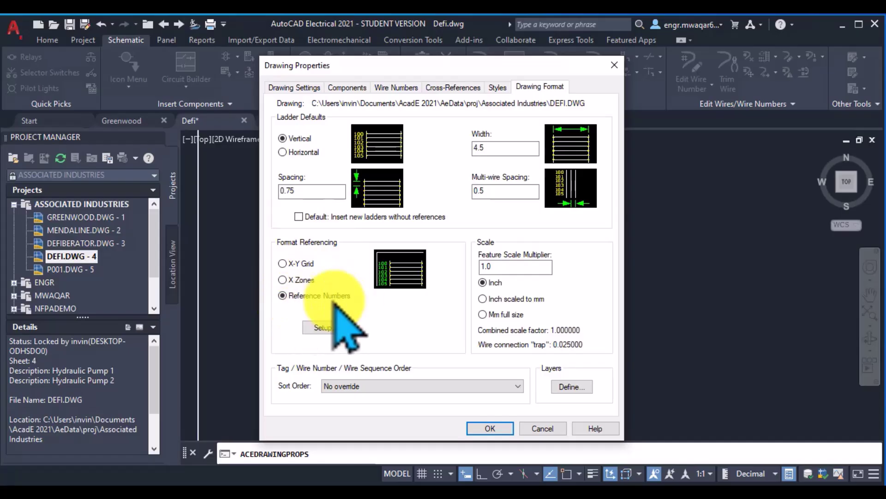
# Preview the line reference styles in Setup and return to Numbers only
pyautogui.click(325, 327)
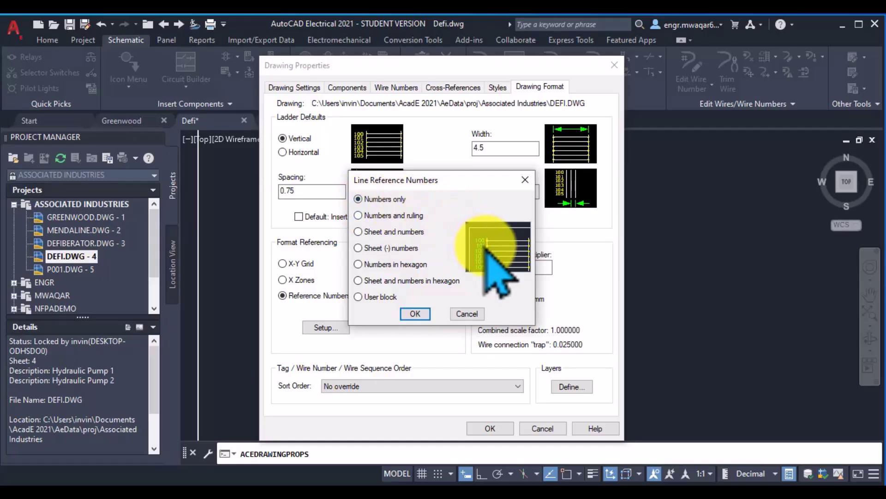
pyautogui.moveTo(439, 179); pyautogui.dragTo(428, 131)
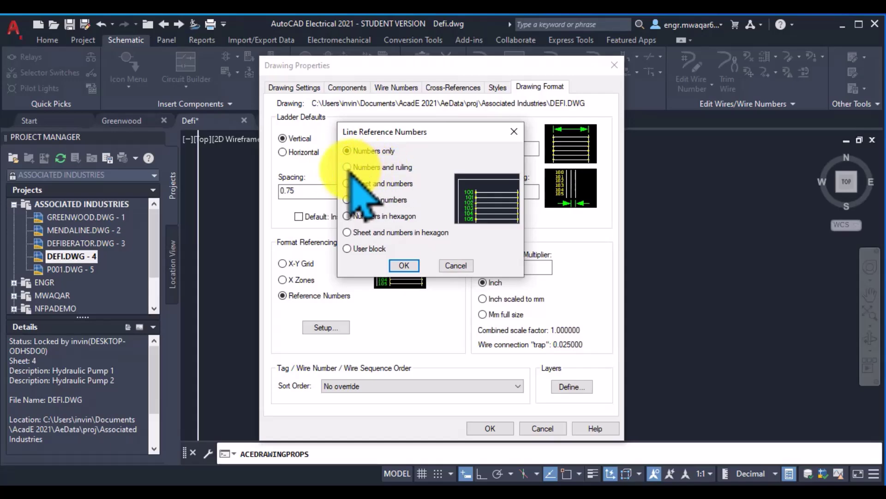
pyautogui.click(375, 167)
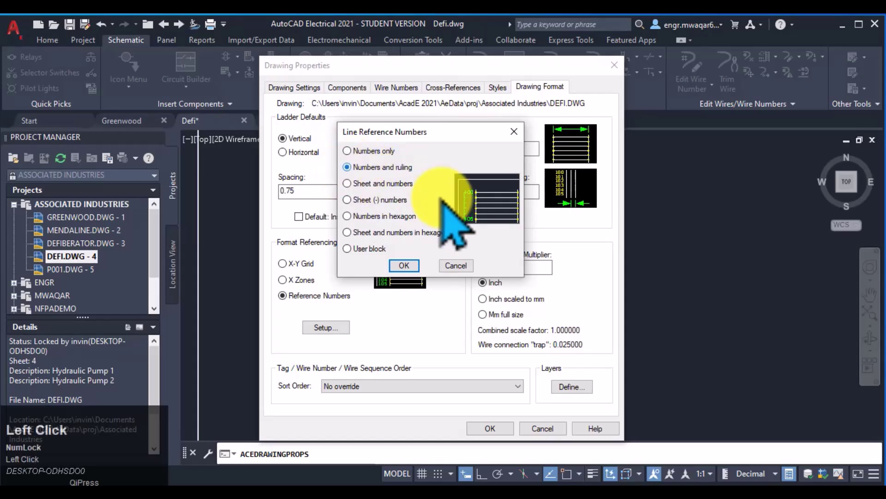
pyautogui.click(347, 183)
pyautogui.click(346, 199)
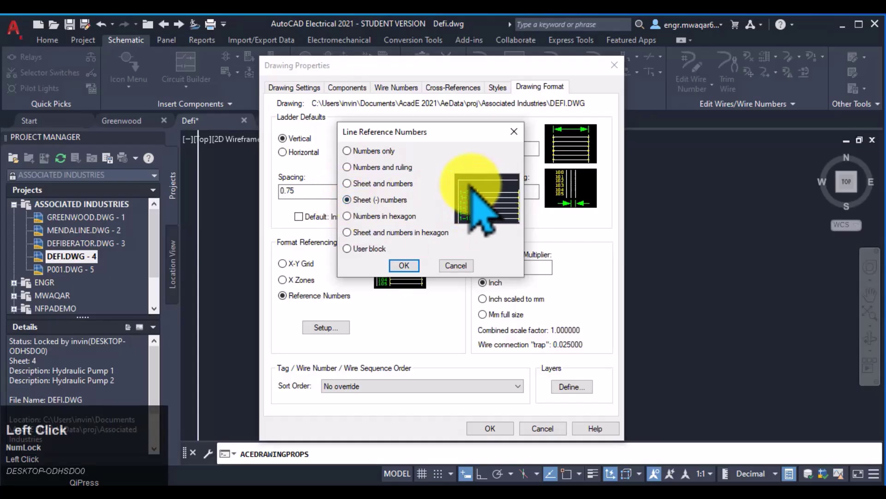
pyautogui.click(348, 216)
pyautogui.click(358, 150)
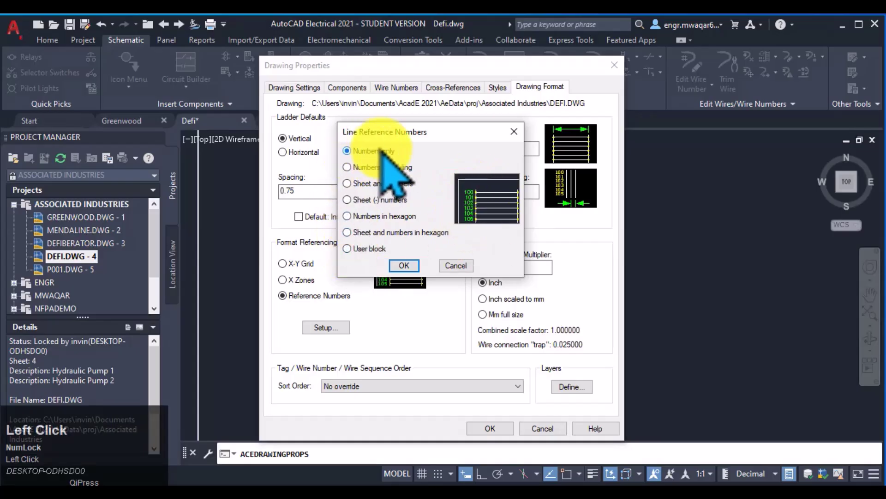
# Confirm the Numbers only references, close Drawing Properties, and open Insert Ladder
pyautogui.click(405, 266)
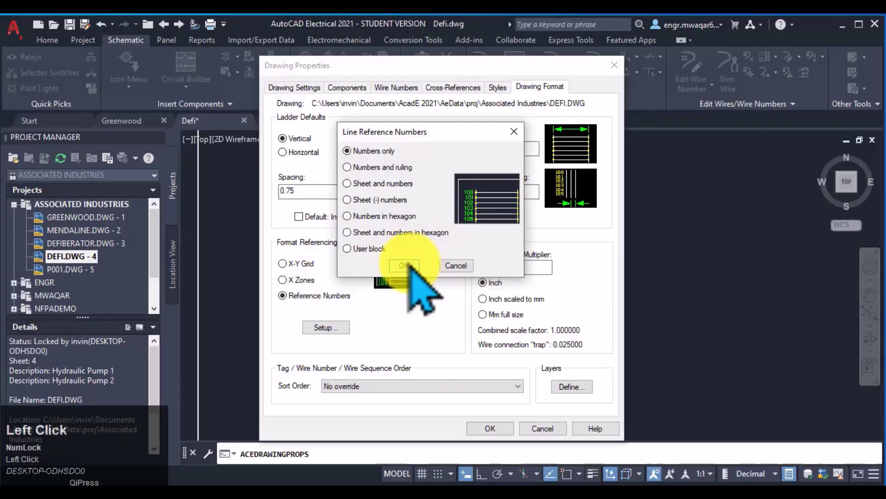
pyautogui.click(489, 428)
pyautogui.click(637, 57)
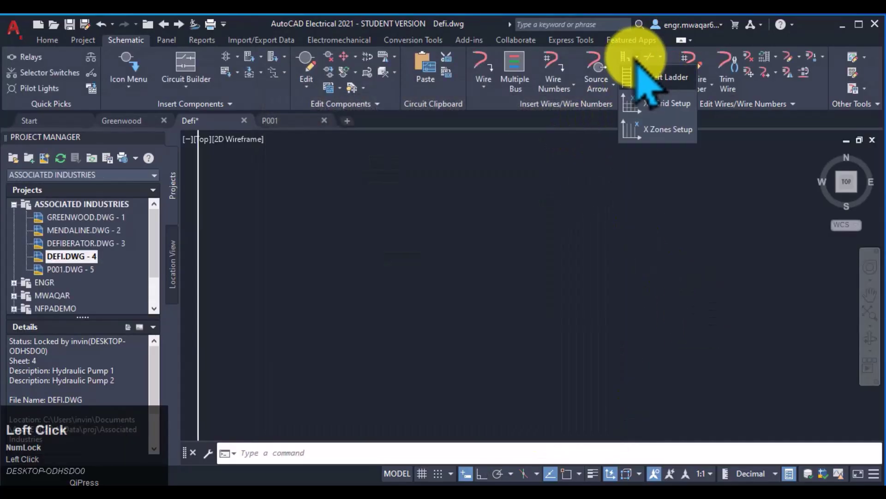
pyautogui.click(646, 77)
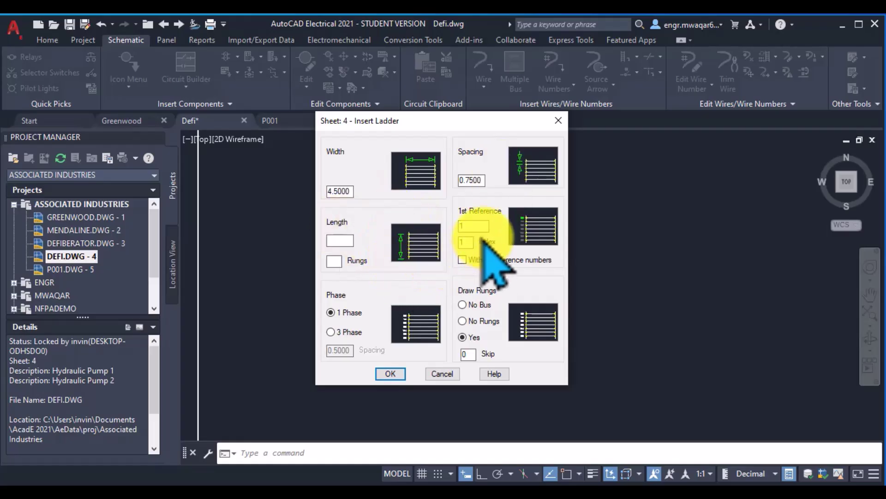
# Change the ladder's 1st Reference to 1, keeping width 4.5 and spacing 0.75
pyautogui.click(529, 222)
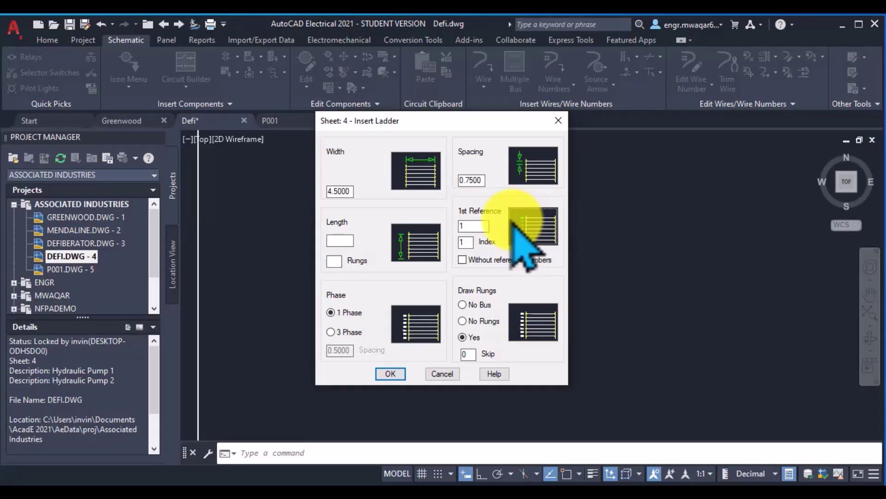
pyautogui.moveTo(470, 225); pyautogui.dragTo(418, 228)
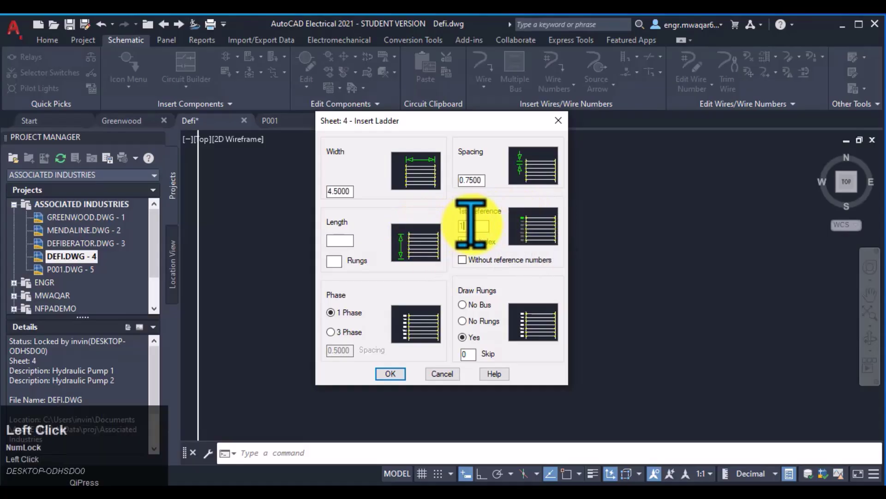
pyautogui.press('BackSpace')
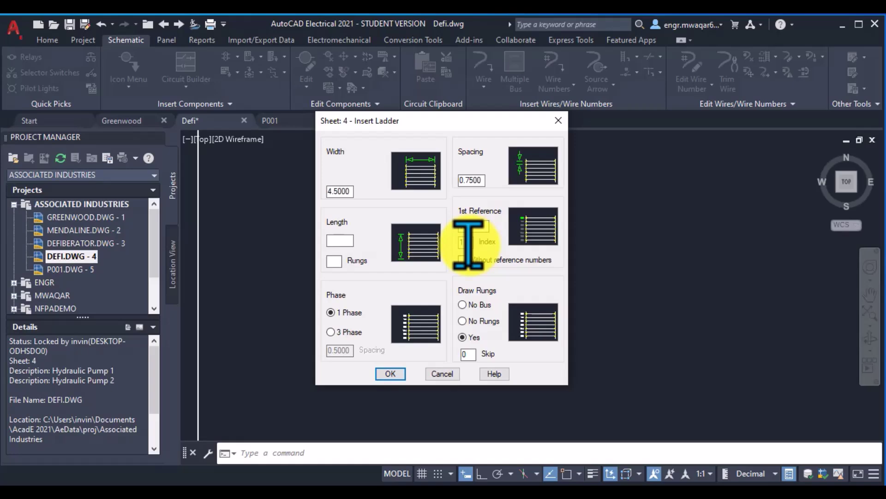
pyautogui.write('1')
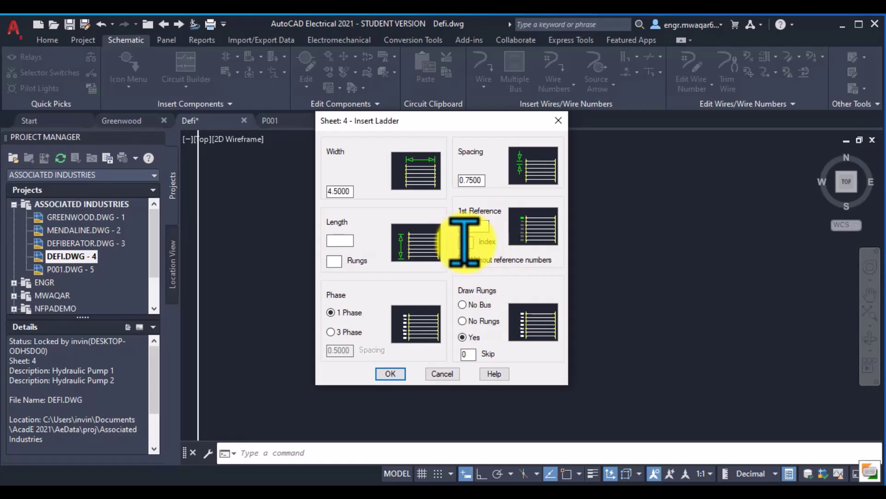
pyautogui.click(463, 242)
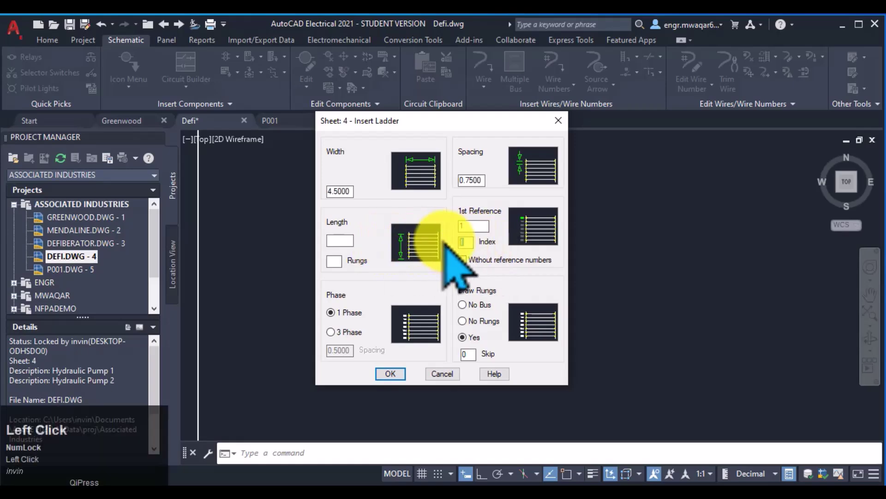
# Try the No Bus and No Rungs options, keep Draw Rungs at Yes, and accept
pyautogui.click(463, 308)
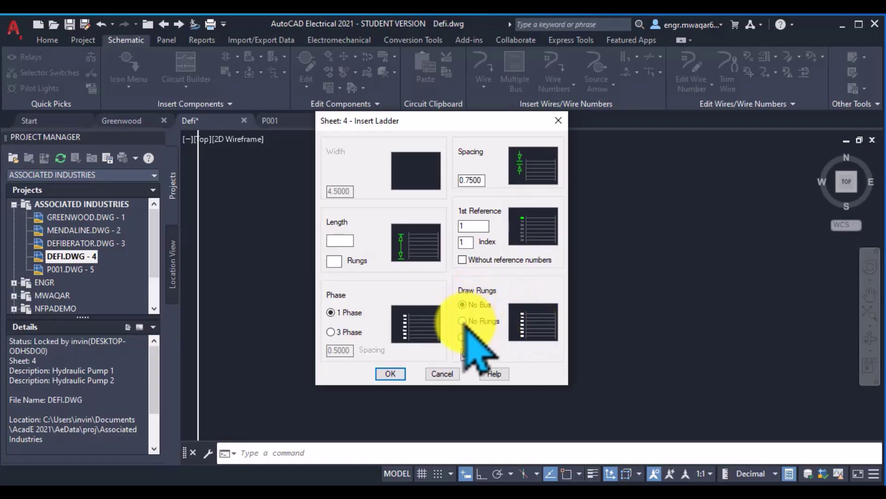
pyautogui.click(464, 324)
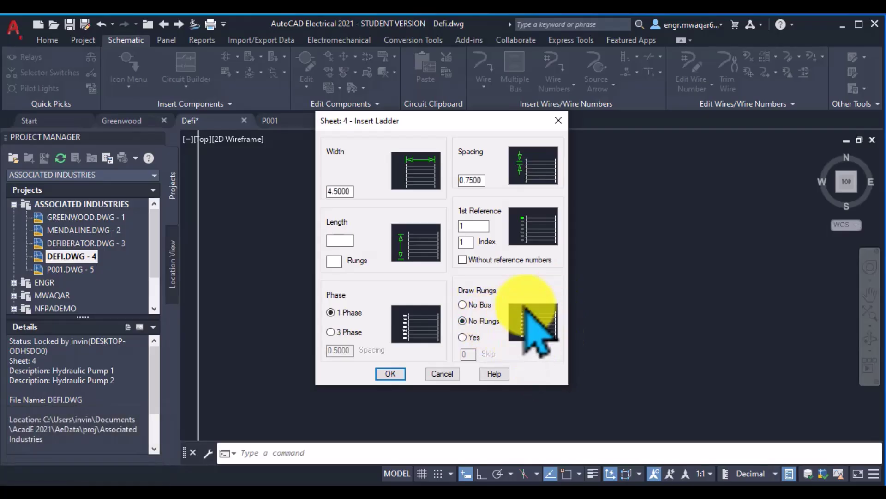
pyautogui.click(462, 337)
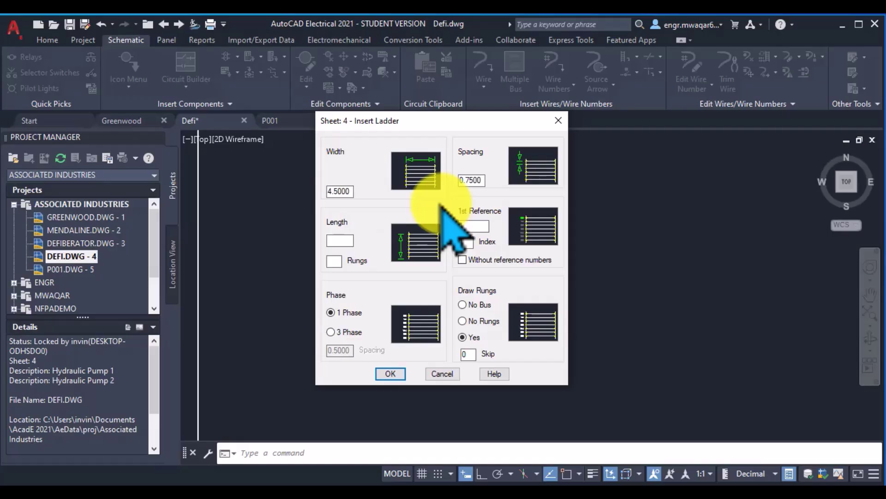
pyautogui.click(390, 373)
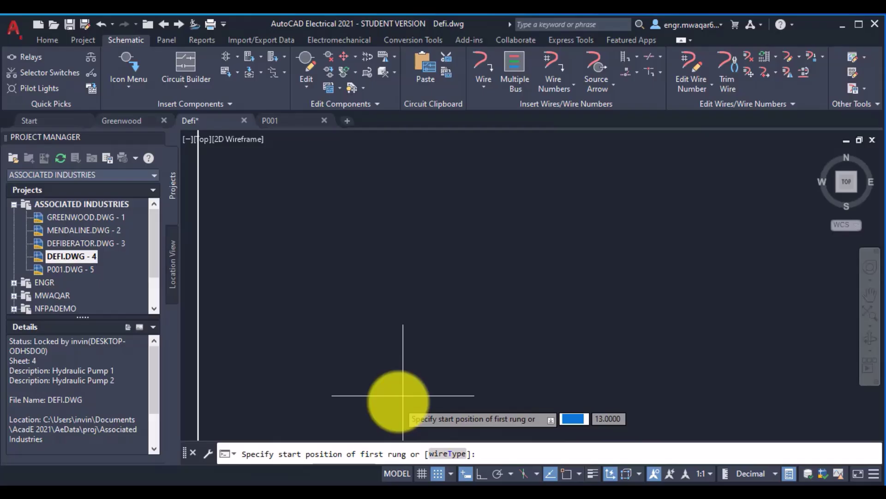
# Place the first ladder from the rung 1 start point down to rung 11
pyautogui.press('XF86MonBrightnessUp')
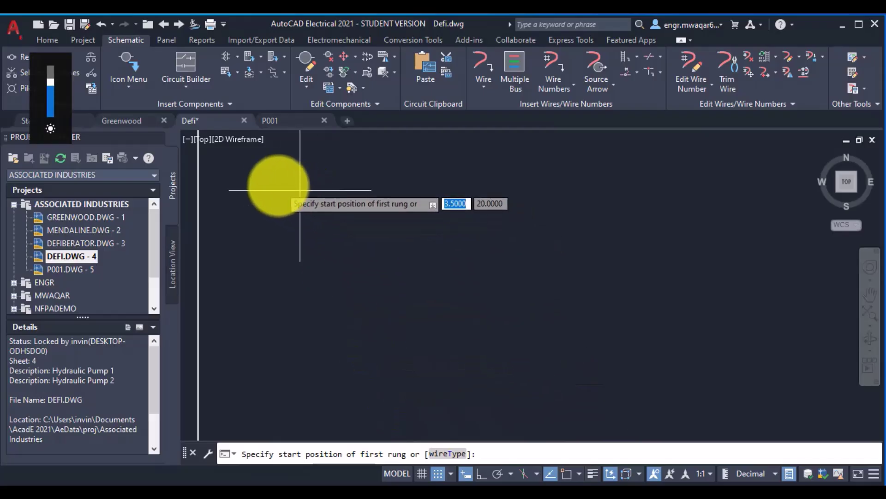
pyautogui.press('XF86MonBrightnessUp')
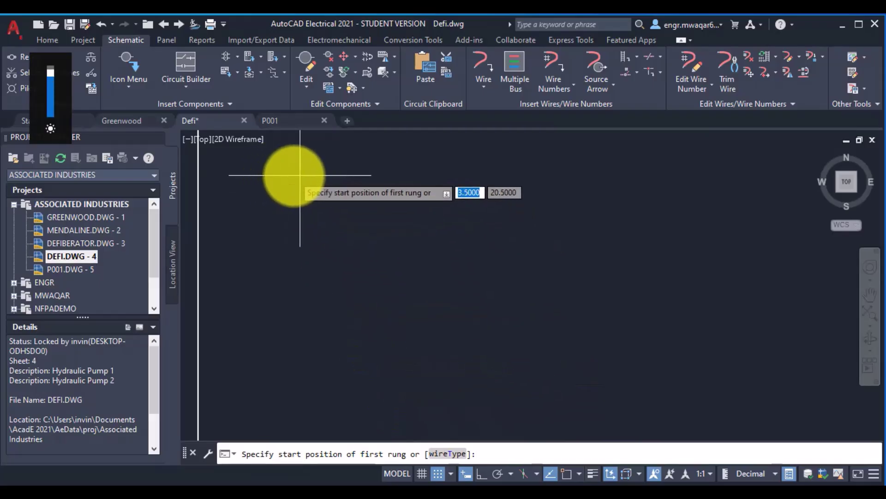
pyautogui.click(300, 175)
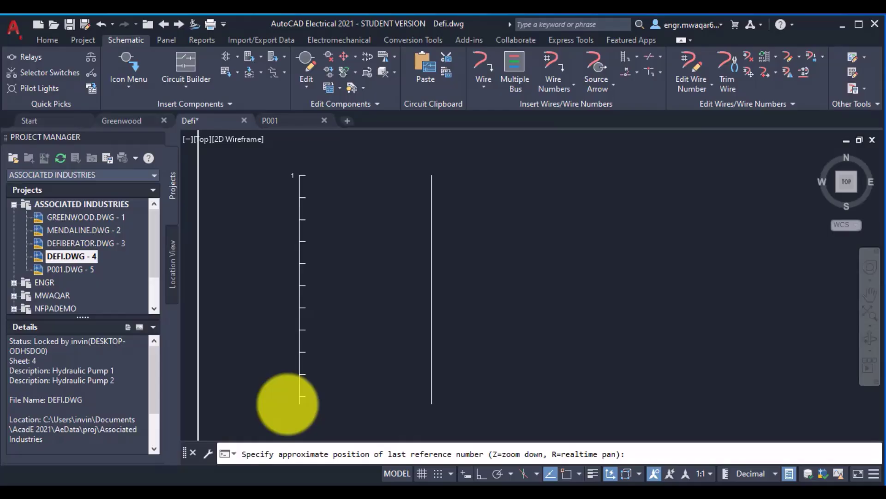
pyautogui.click(299, 396)
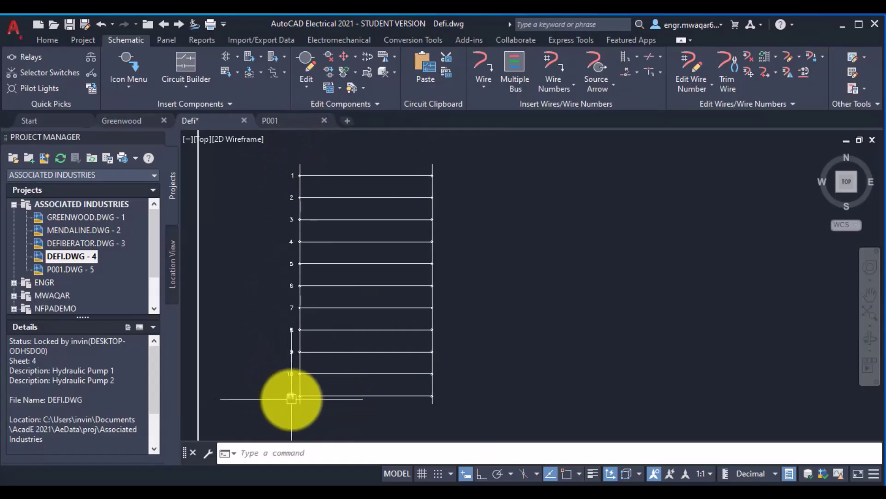
# Open Insert Ladder again and enter width 5.5, spacing 1.75 and 1st reference 12
pyautogui.click(637, 57)
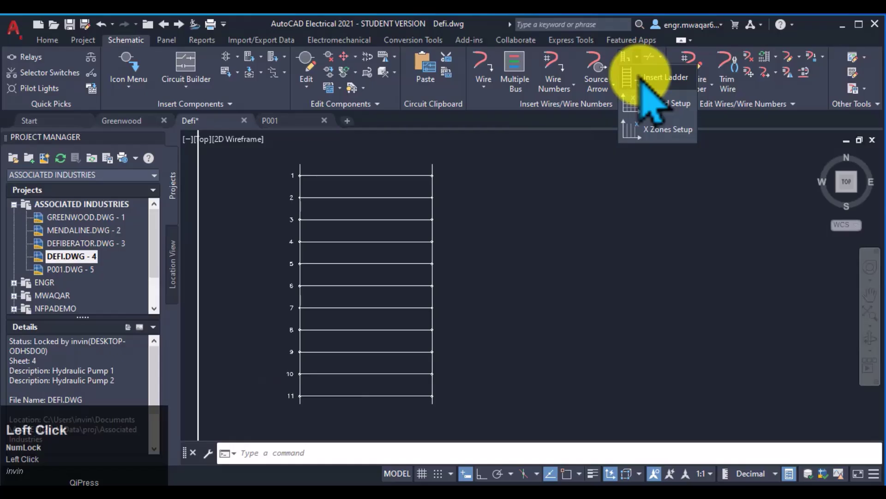
pyautogui.click(640, 76)
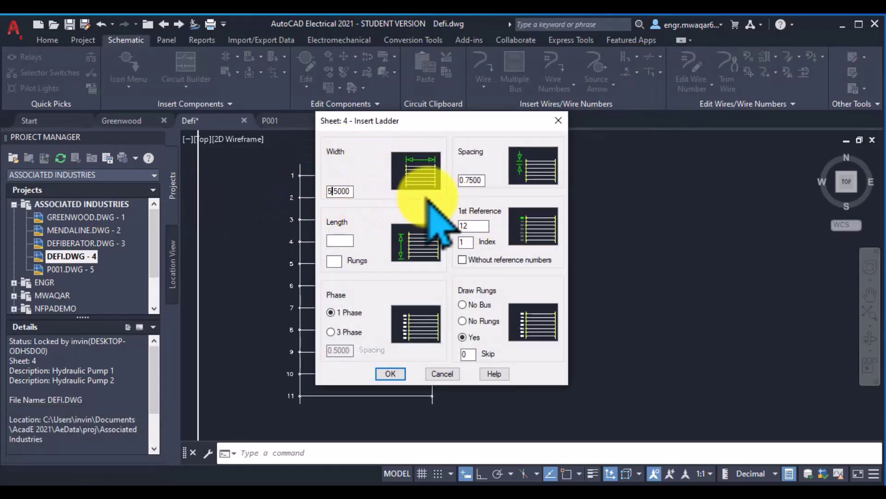
pyautogui.click(461, 179)
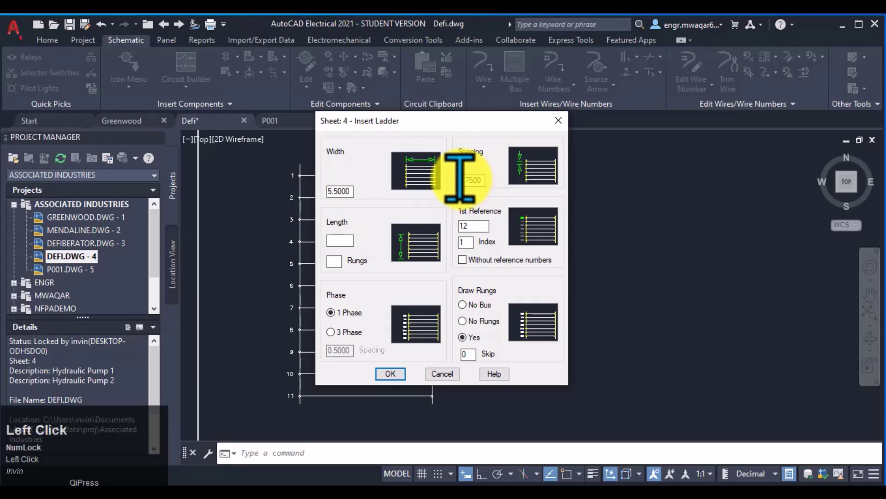
pyautogui.click(291, 416)
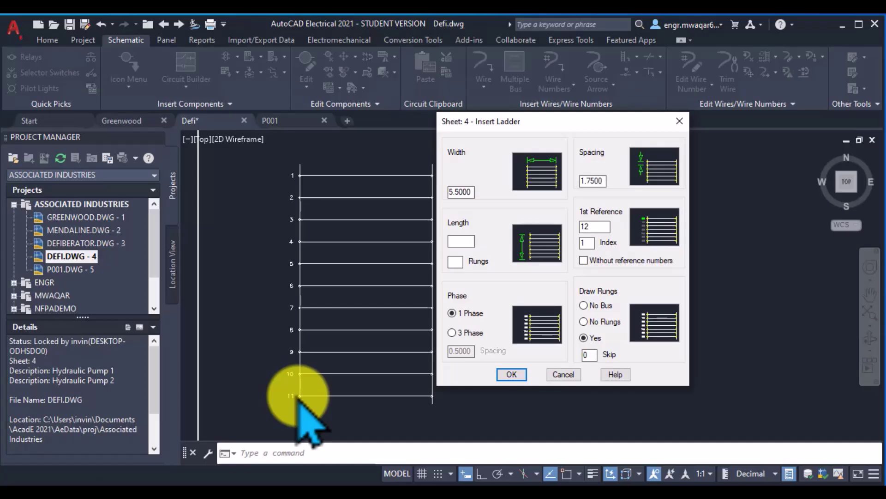
pyautogui.click(591, 227)
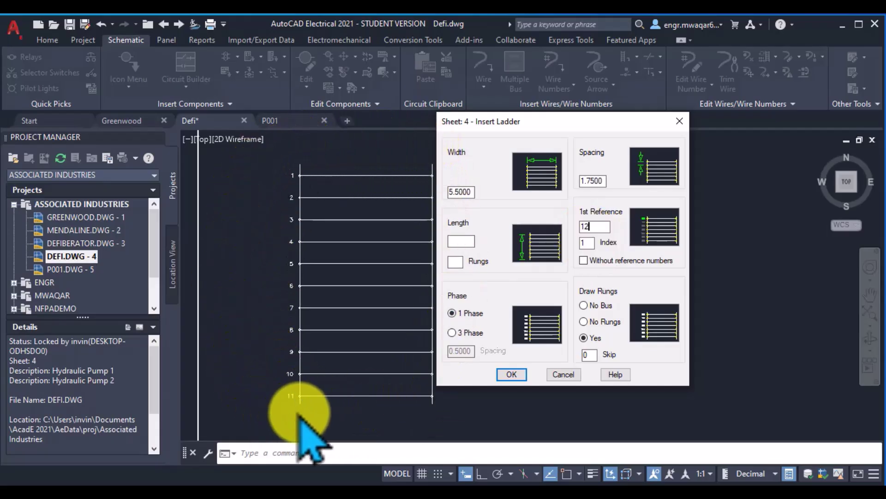
pyautogui.click(593, 225)
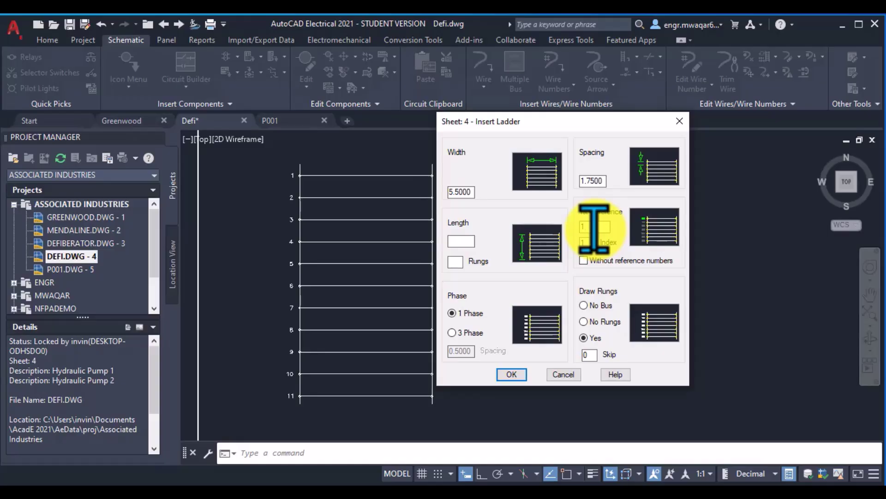
pyautogui.write('2')
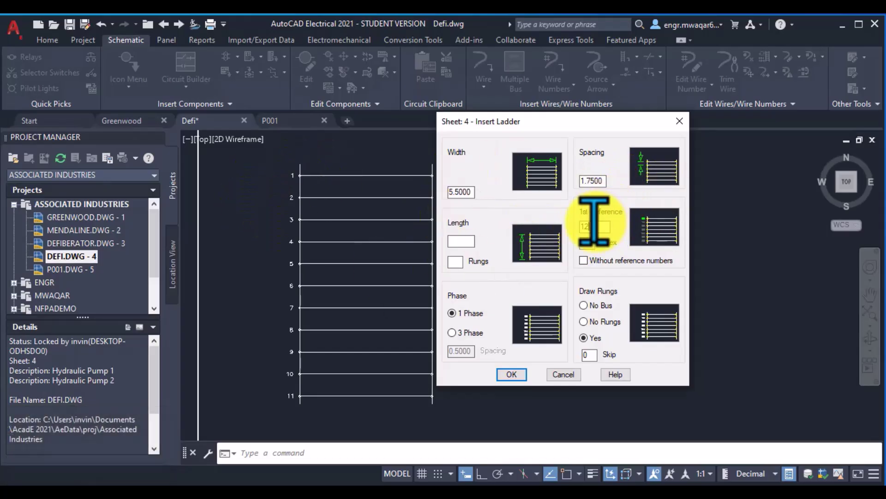
# Set Skip to 1 under Draw Rungs and confirm the second ladder's settings
pyautogui.click(588, 354)
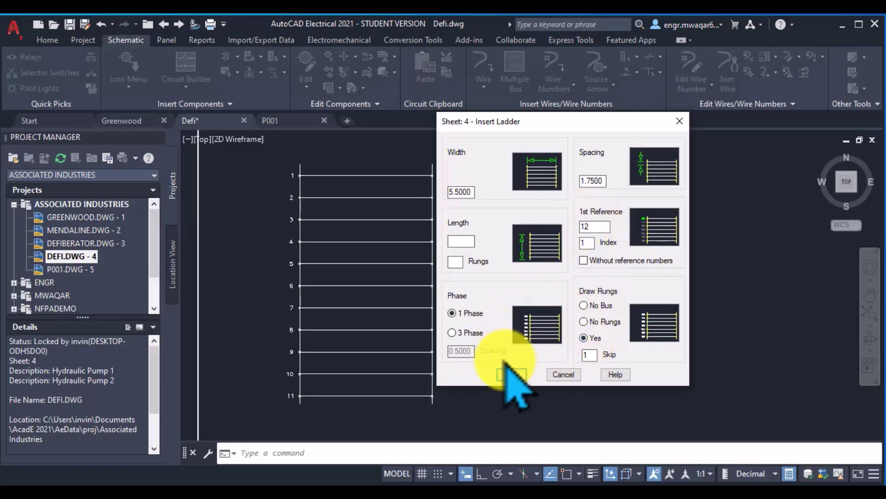
pyautogui.click(512, 374)
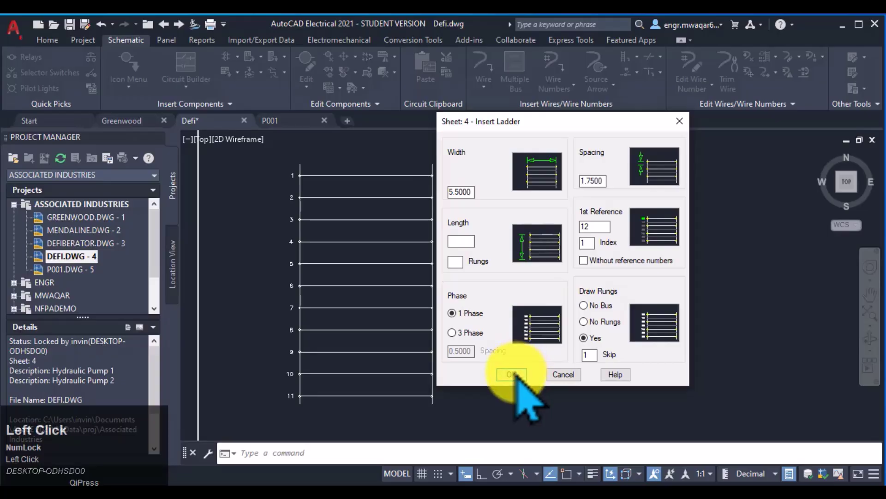
# Place the second ladder right of the first, from reference 12 down level with rung 11
pyautogui.click(513, 375)
pyautogui.click(491, 145)
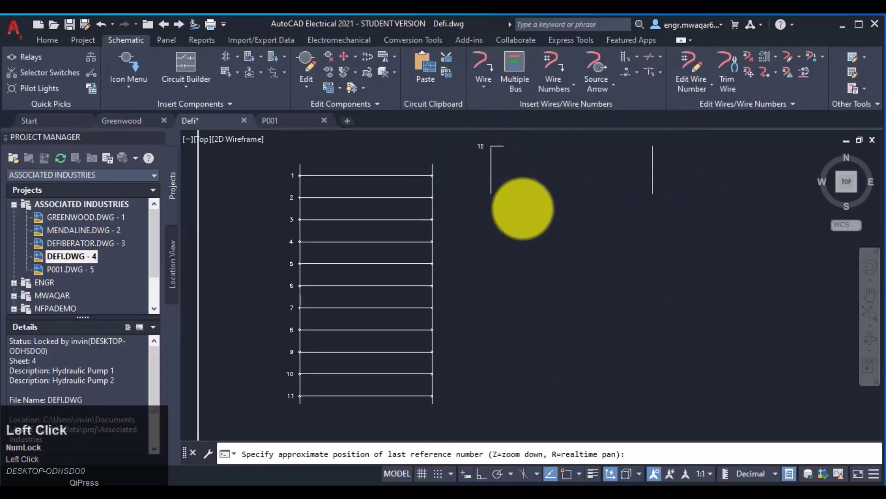
pyautogui.click(560, 409)
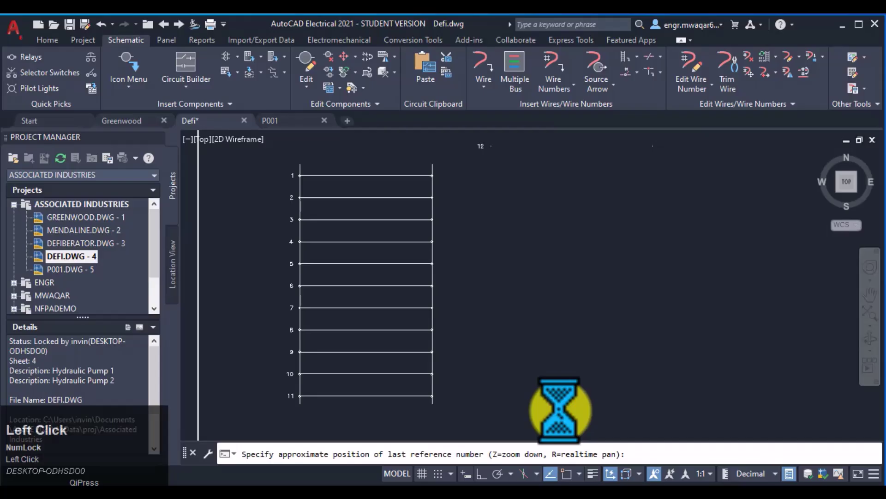